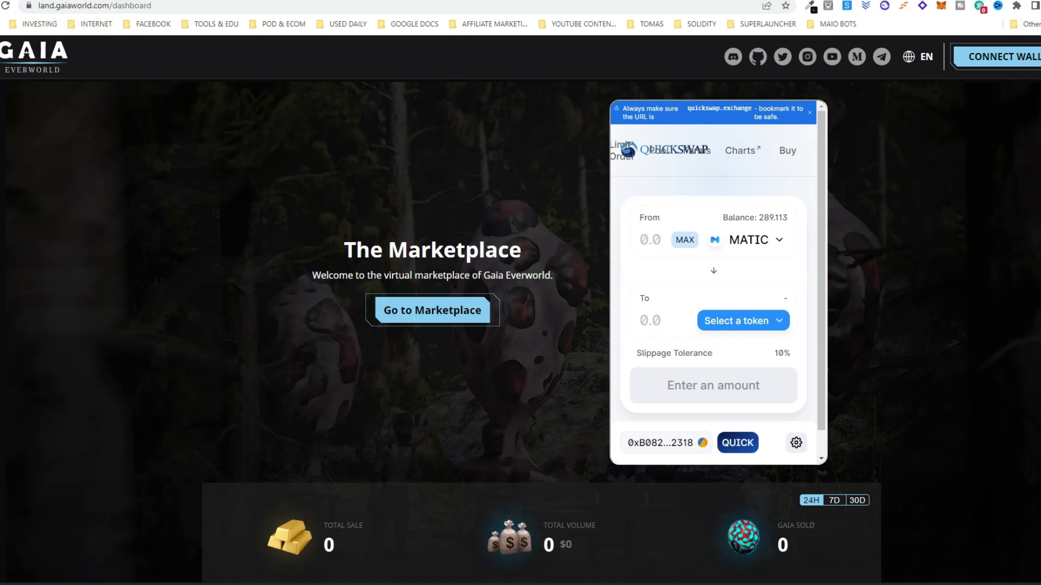
Connect the MetaMask wallet to Gaia Everworld Land.
left_click(941, 6)
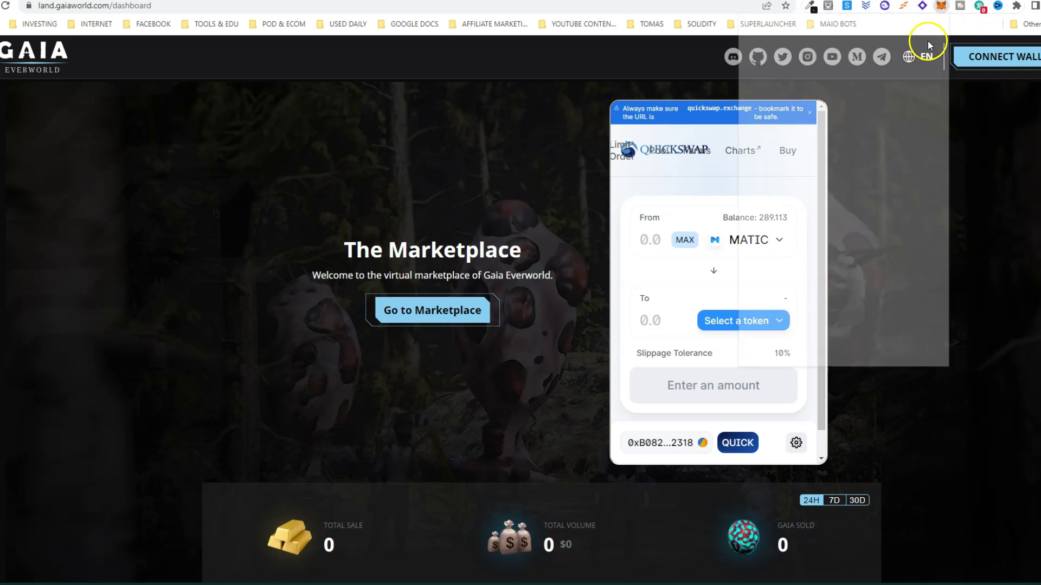
left_click(1007, 58)
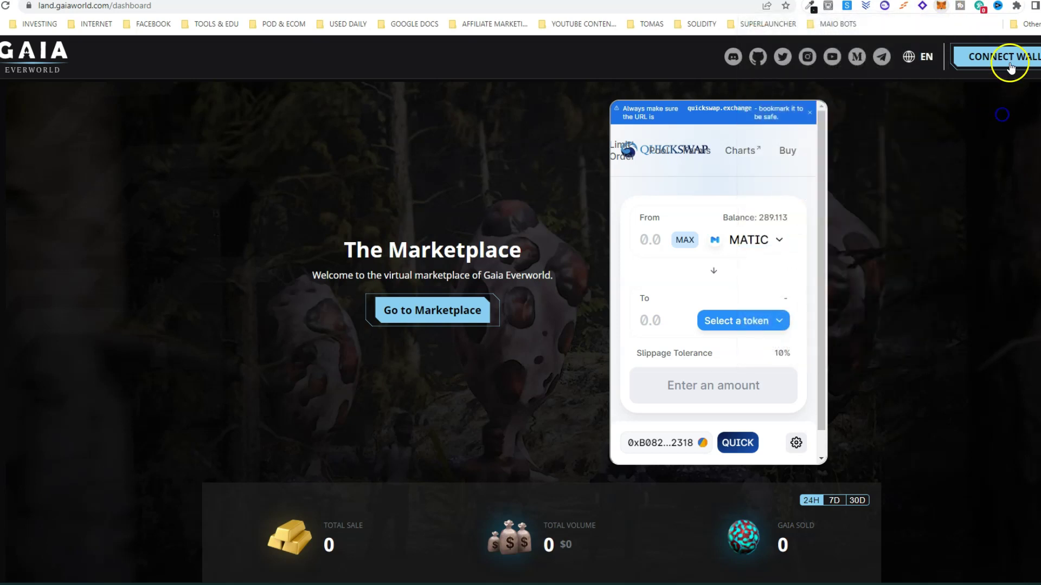
left_click(469, 282)
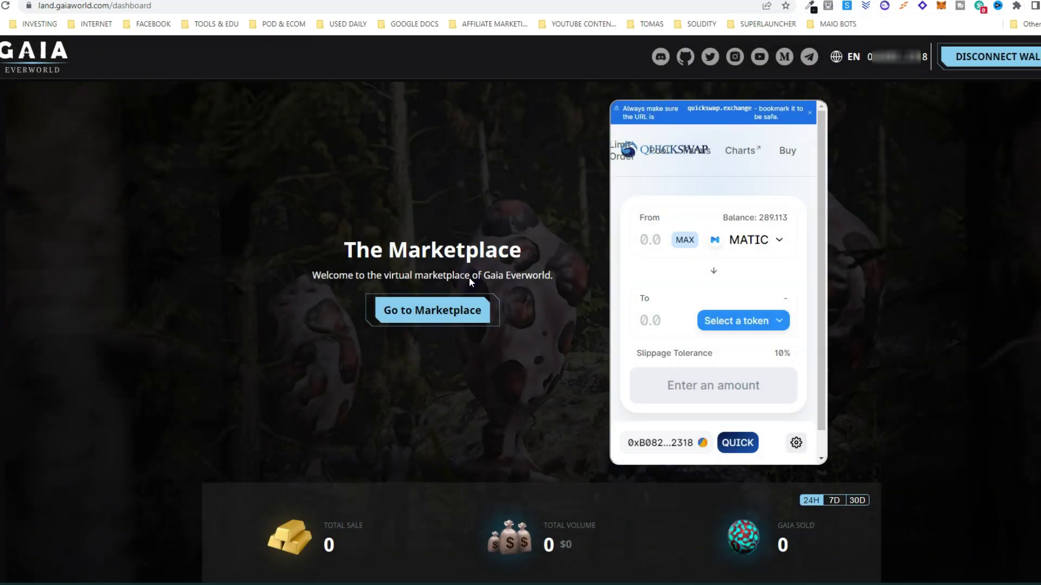
Open the land map and move the view onto the yellow northern region.
left_click(424, 313)
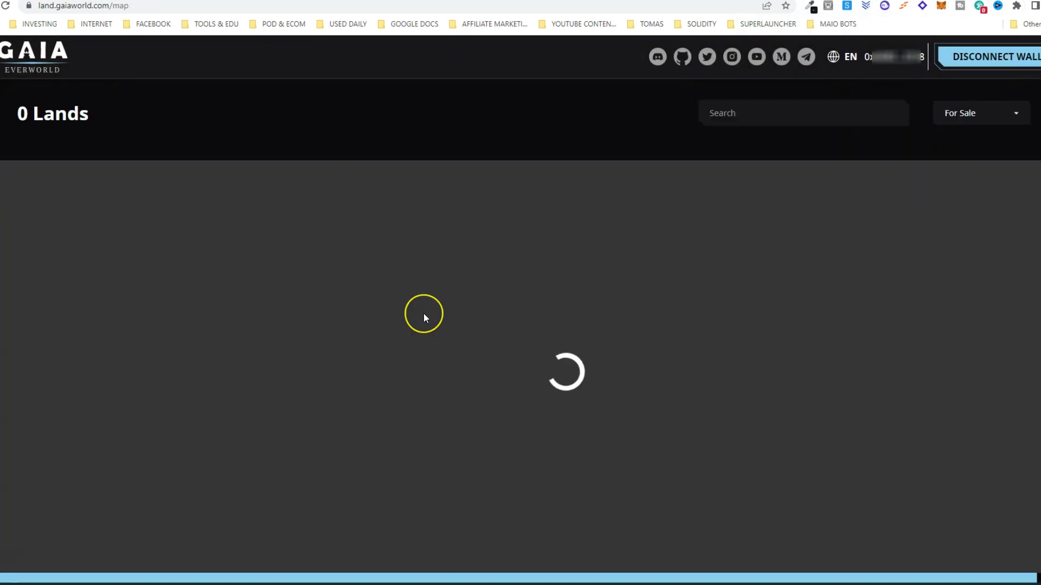
left_click_drag(186, 259, 186, 247)
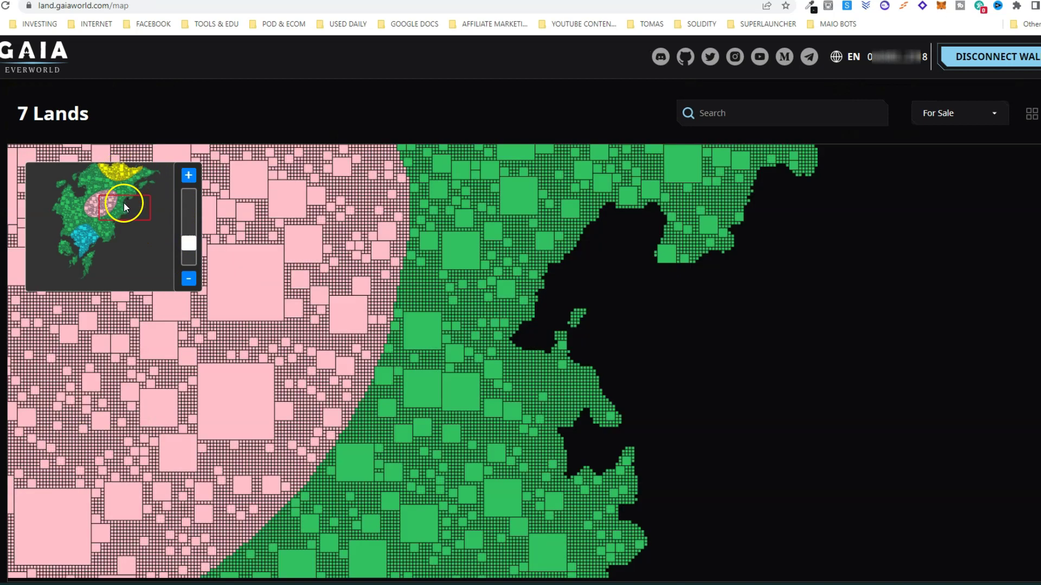
left_click_drag(124, 174, 123, 168)
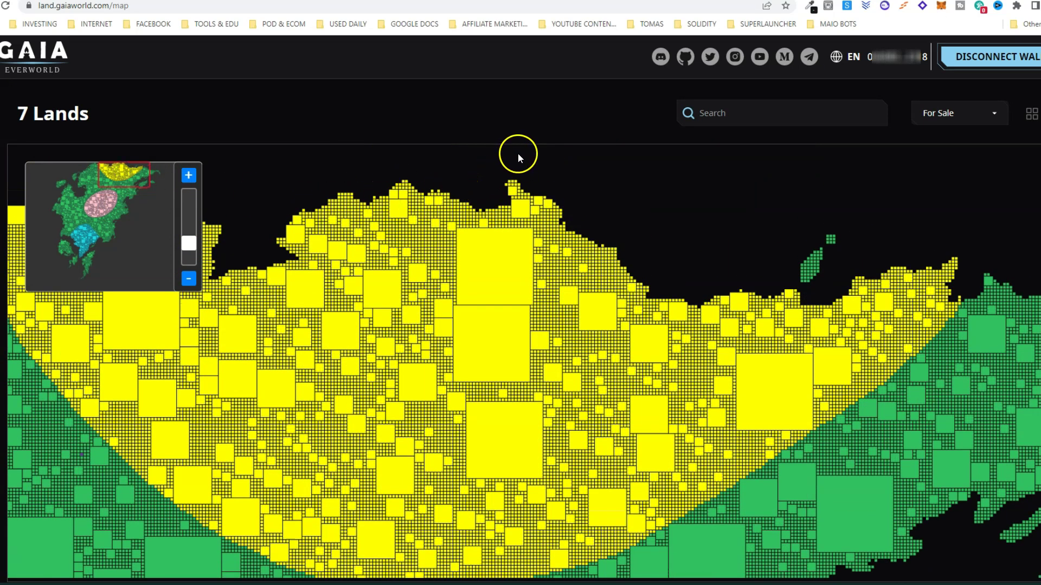
Select the epic plot at 83, -267 and start minting it with Selected Mint.
left_click(298, 220)
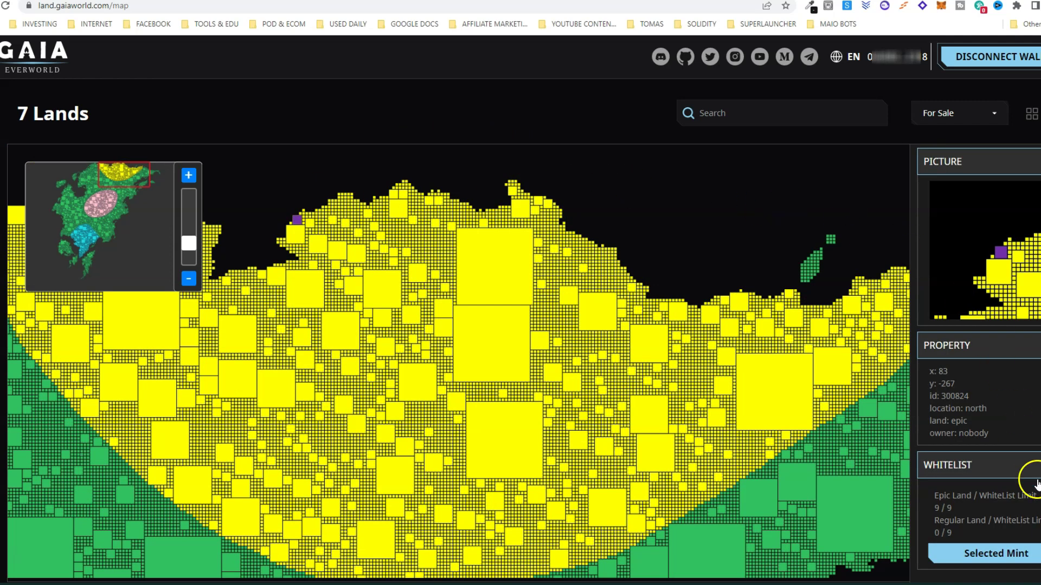
left_click(1007, 558)
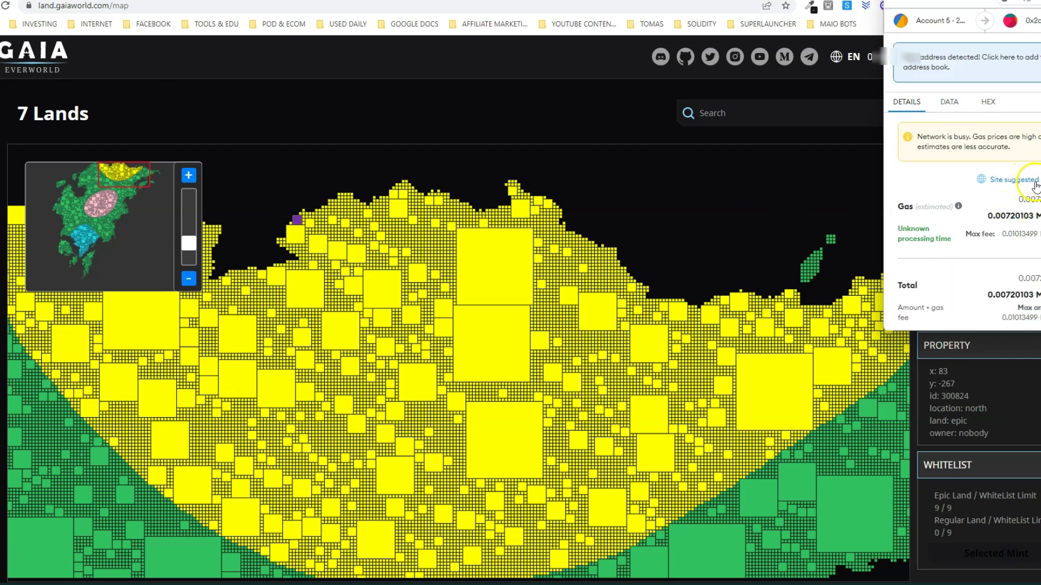
Under MetaMask's advanced gas options, enter Max base fee 80 and Priority Fee 70 GWEI.
left_click(1010, 182)
left_click(940, 201)
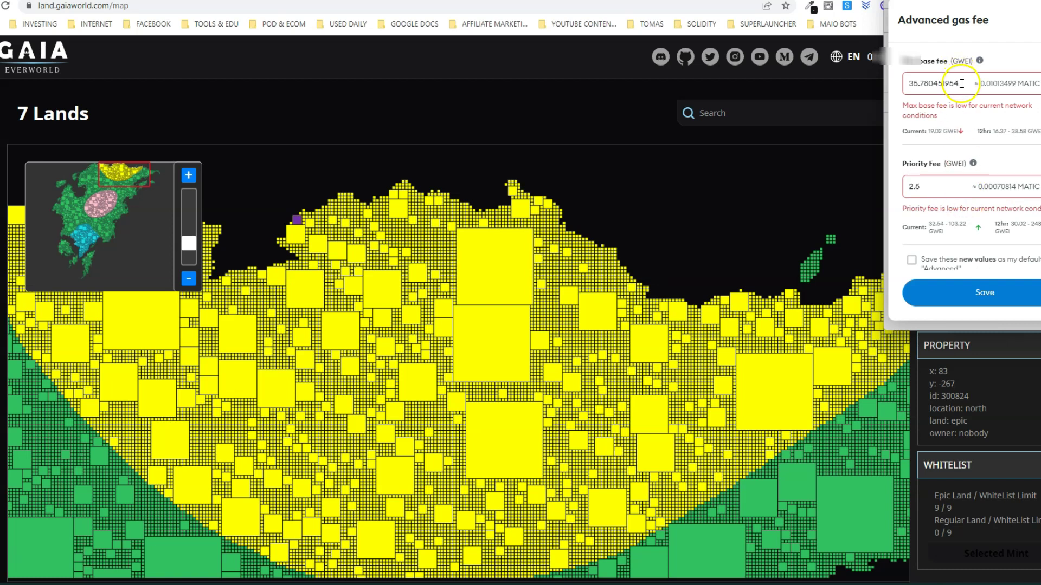
left_click_drag(962, 83, 890, 89)
type("5")
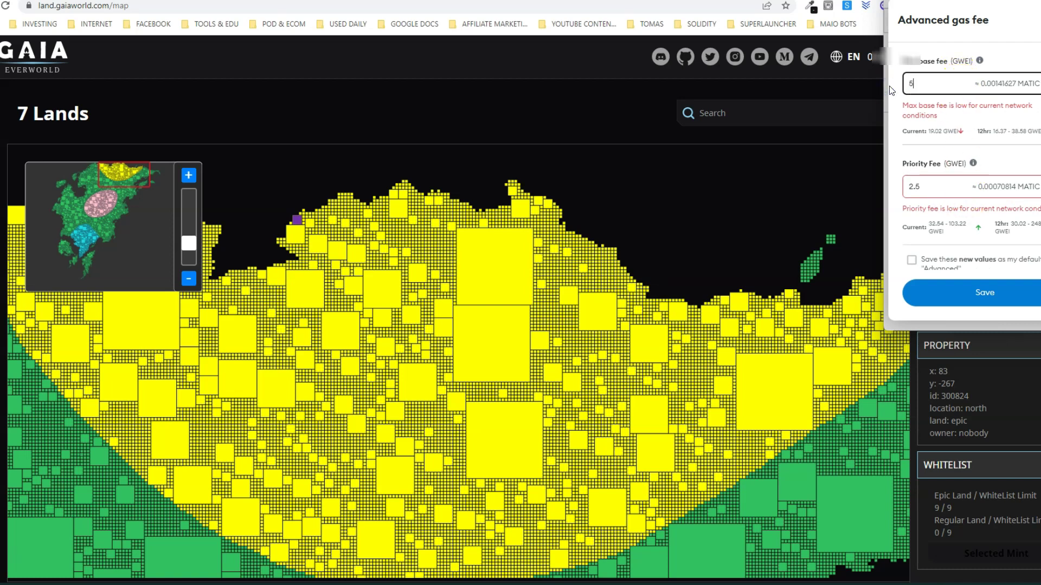
type("0")
left_click_drag(935, 187, 914, 187)
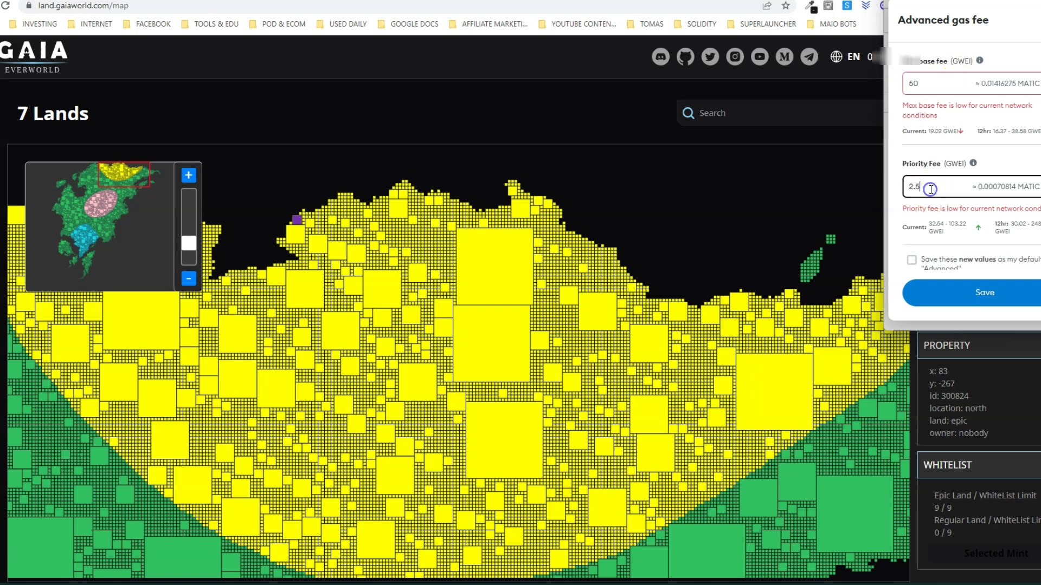
left_click_drag(919, 84, 894, 82)
type("100")
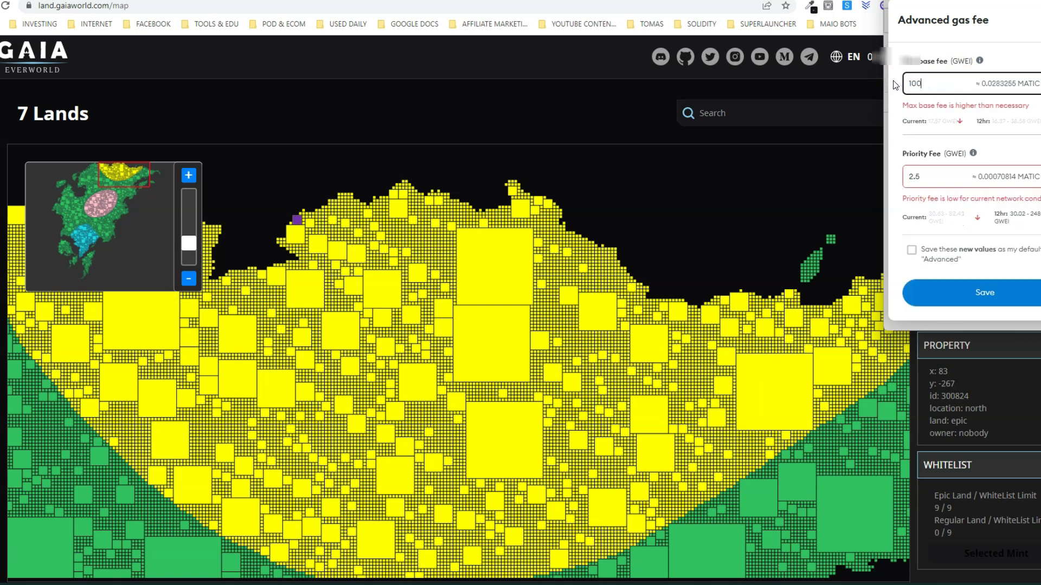
left_click_drag(927, 83, 902, 89)
type("80")
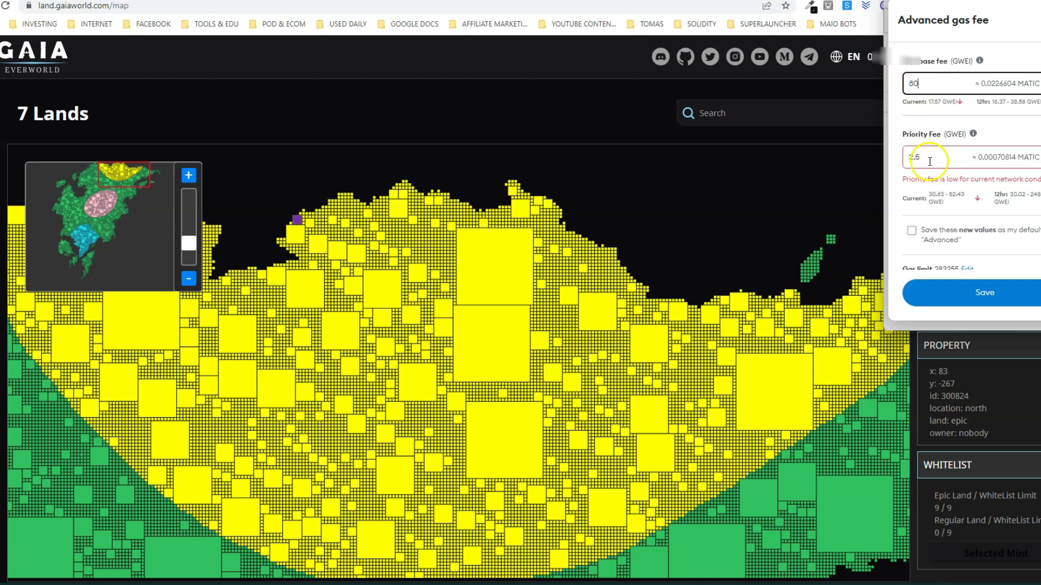
left_click_drag(923, 158, 892, 163)
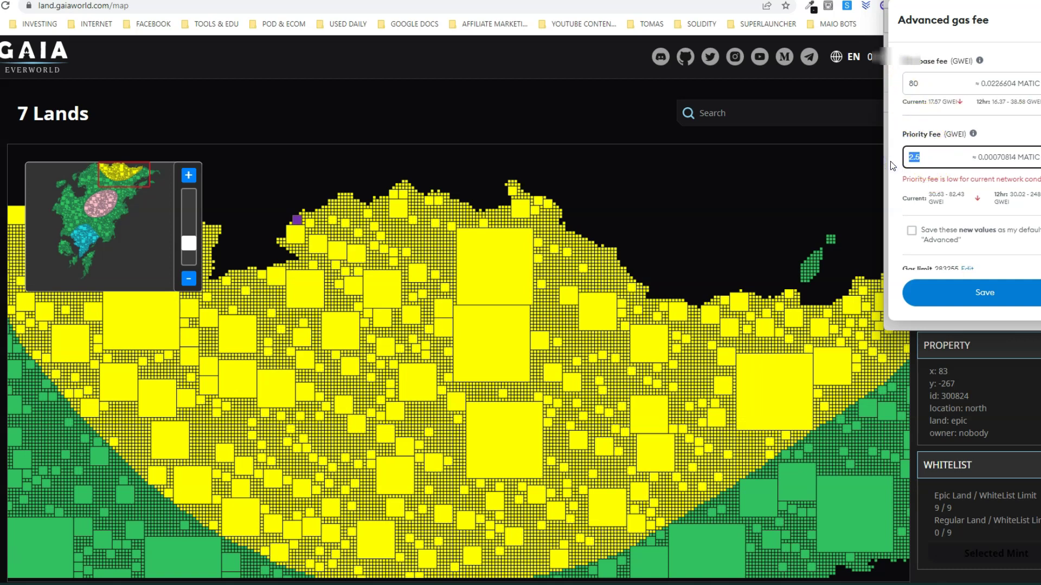
type("10")
left_click_drag(923, 157, 886, 161)
type("20")
type("0")
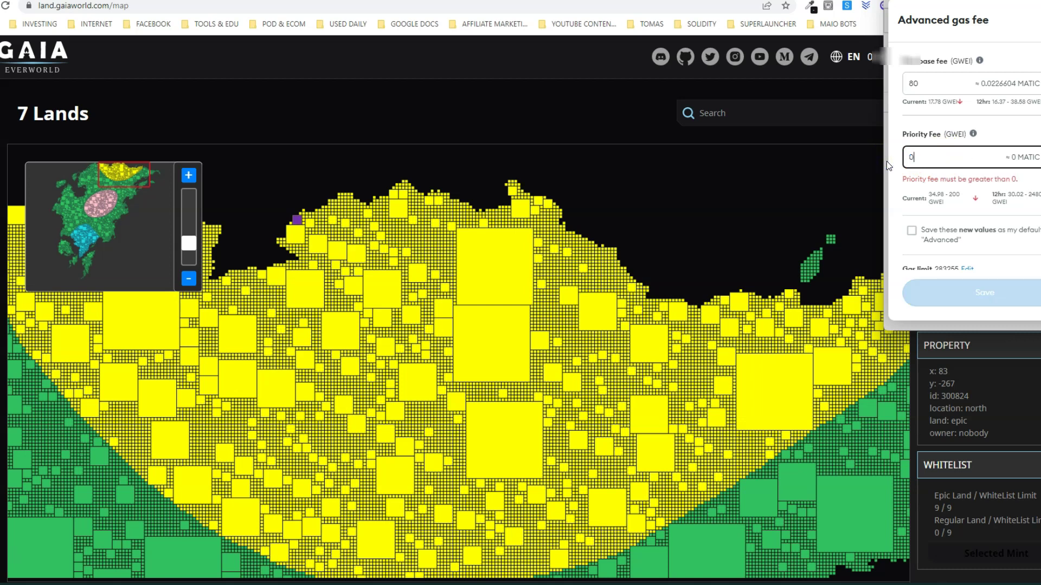
type("100")
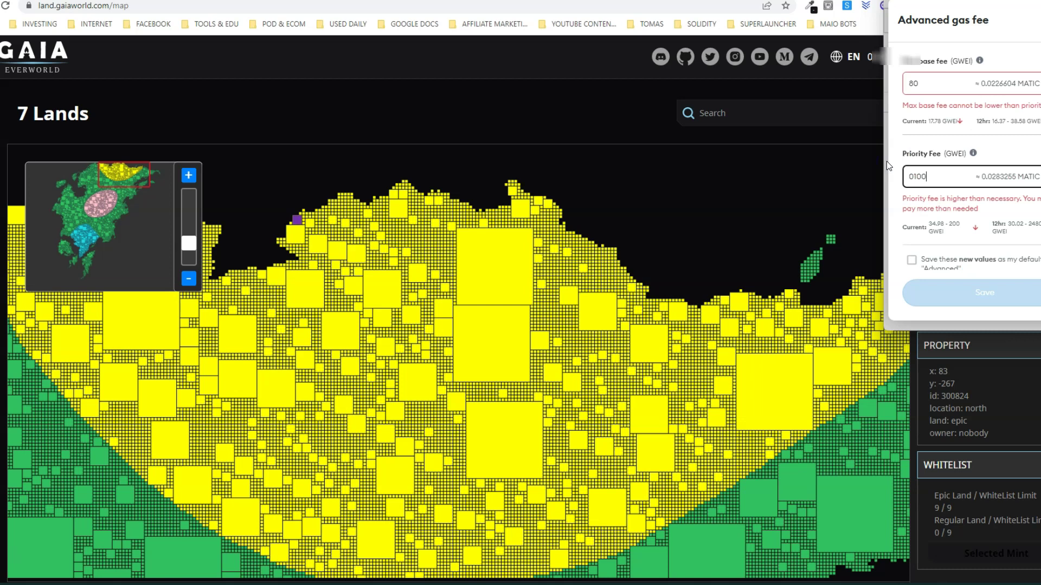
key("BackSpace")
key("BackSpace")
key("BackSpace")
type("80")
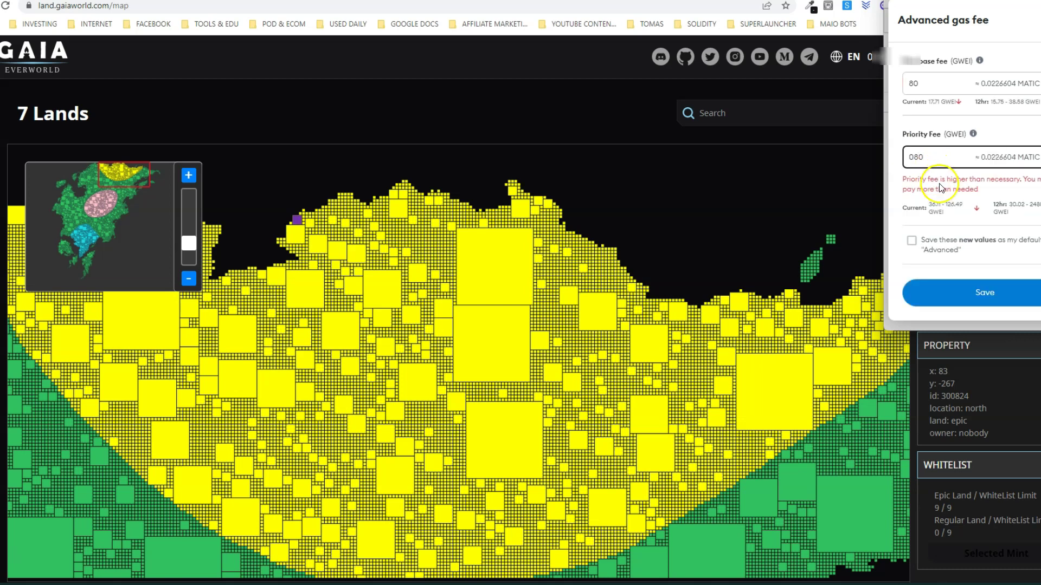
left_click_drag(927, 157, 898, 162)
type("70")
Save the 80/70 GWEI gas fees, confirm the epic mint, and check MetaMask's activity.
left_click(980, 298)
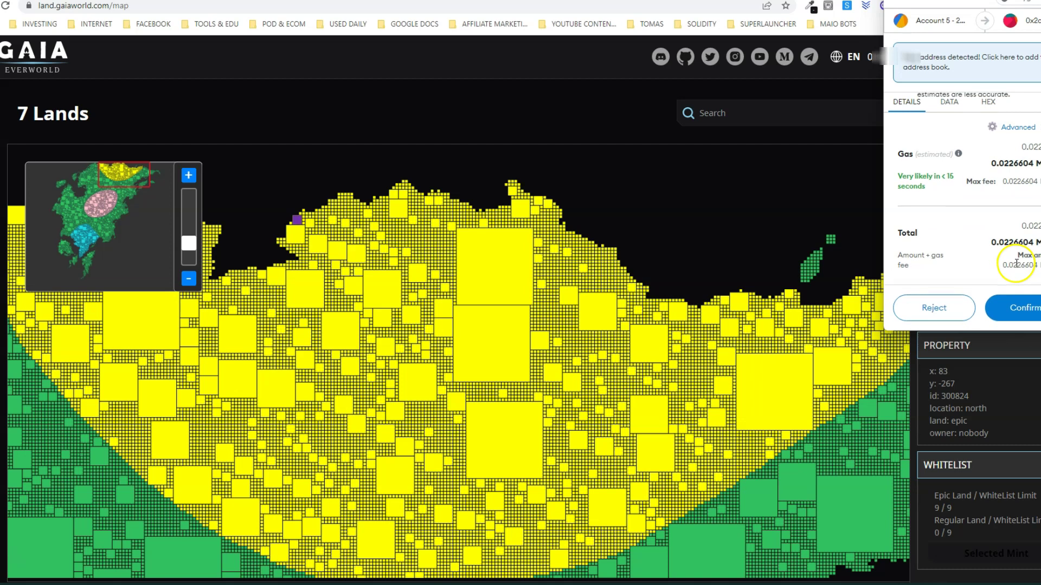
left_click(1033, 309)
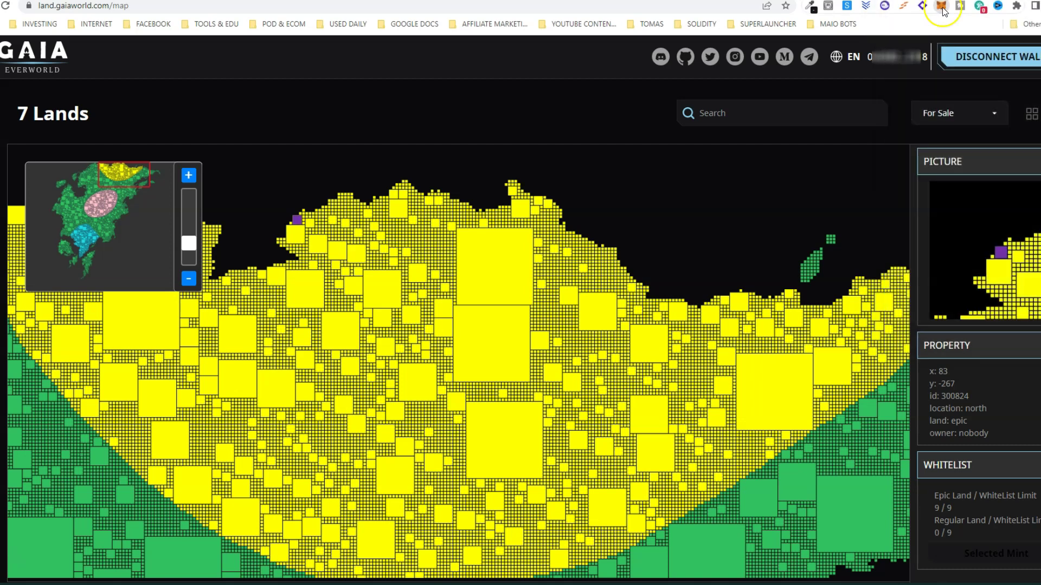
left_click(941, 7)
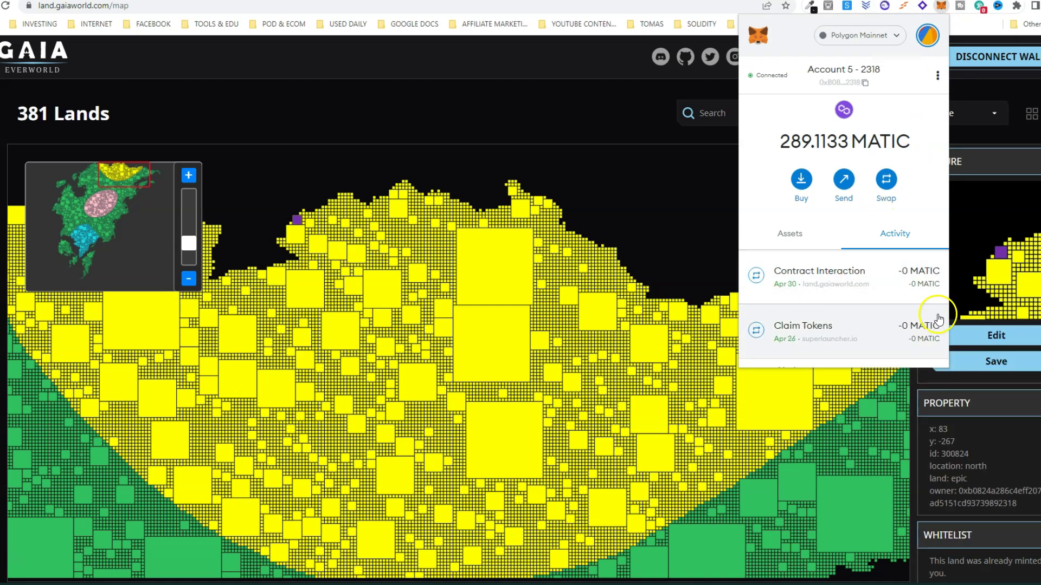
Close the MetaMask overview, zoom in, and pan west to the green coastal lands.
left_click(698, 216)
scroll(978, 396, "down", 3)
scroll(977, 396, "up", 1)
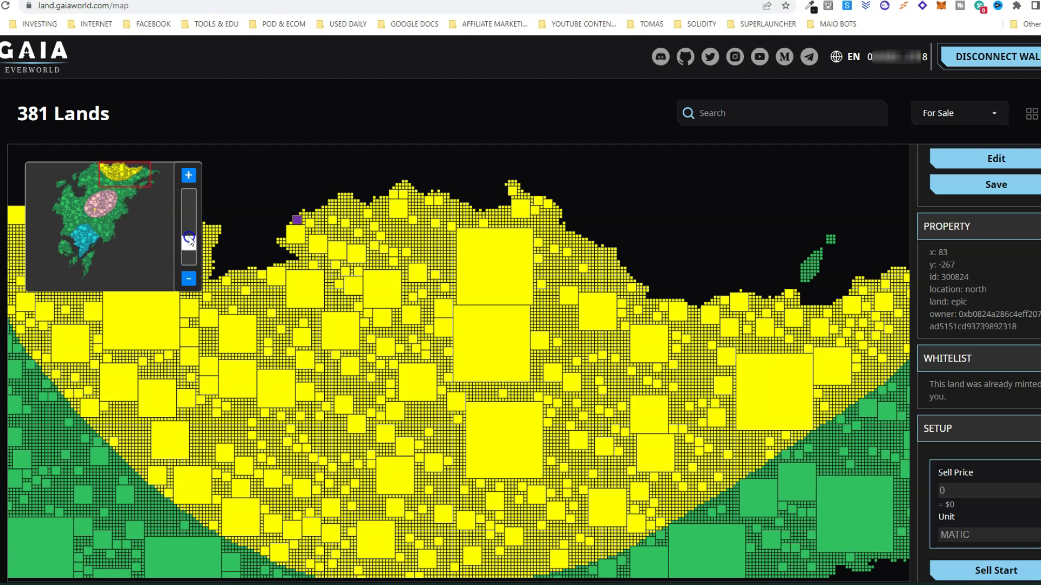
left_click_drag(189, 240, 190, 238)
left_click_drag(122, 175, 100, 175)
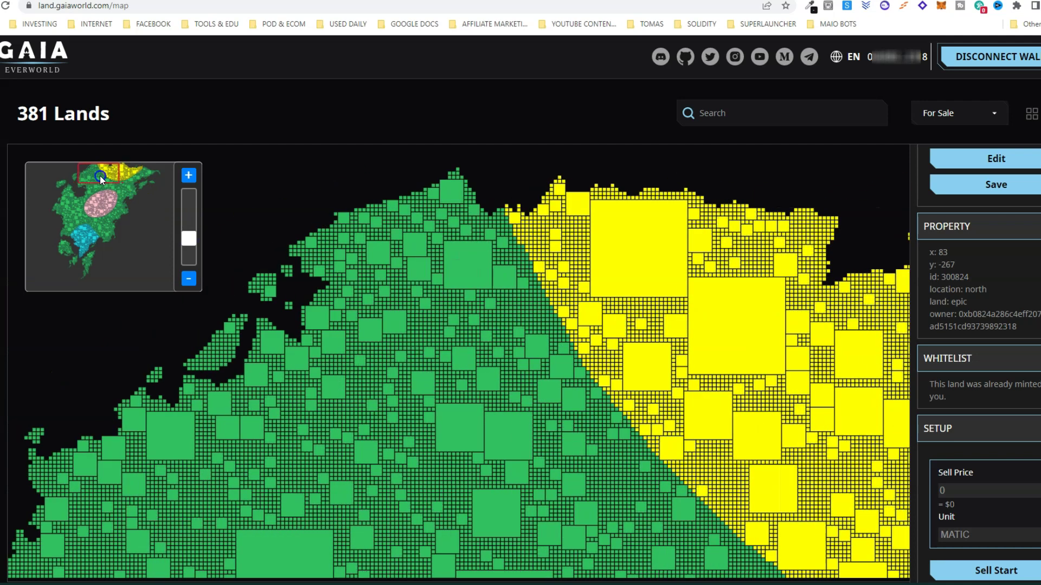
Select the green coastal regular plot at x -82, y -250 (id 7694).
left_click(258, 274)
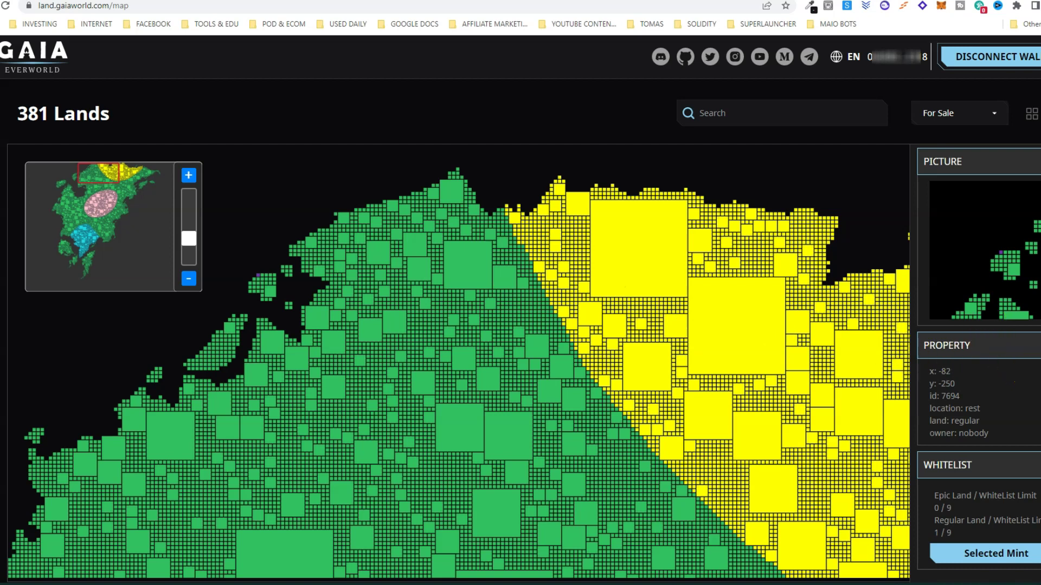
left_click(1021, 563)
Mint the x -82, y -250 regular plot with a 70 GWEI priority fee and confirm.
left_click(996, 552)
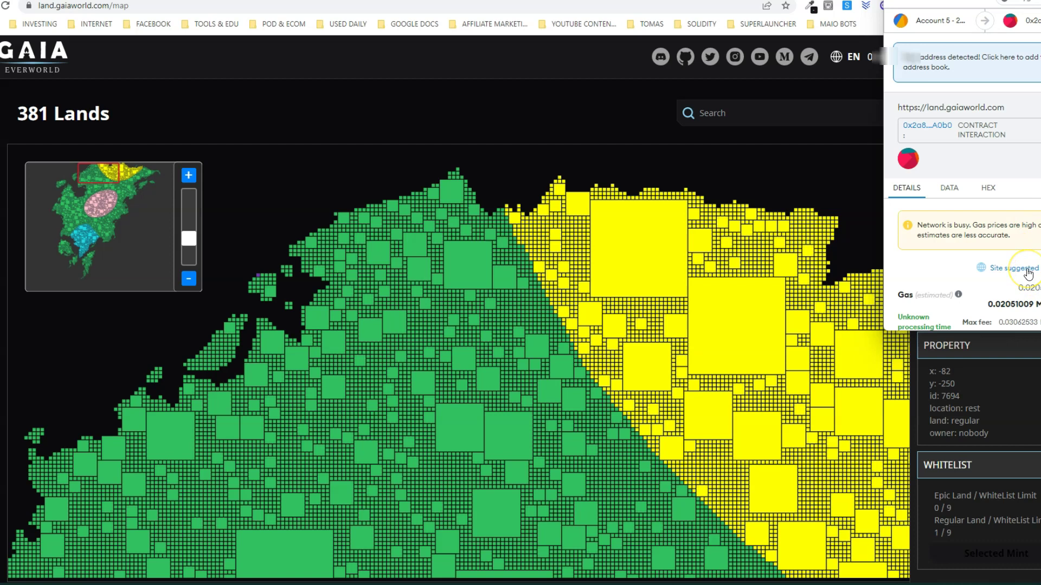
left_click(1028, 274)
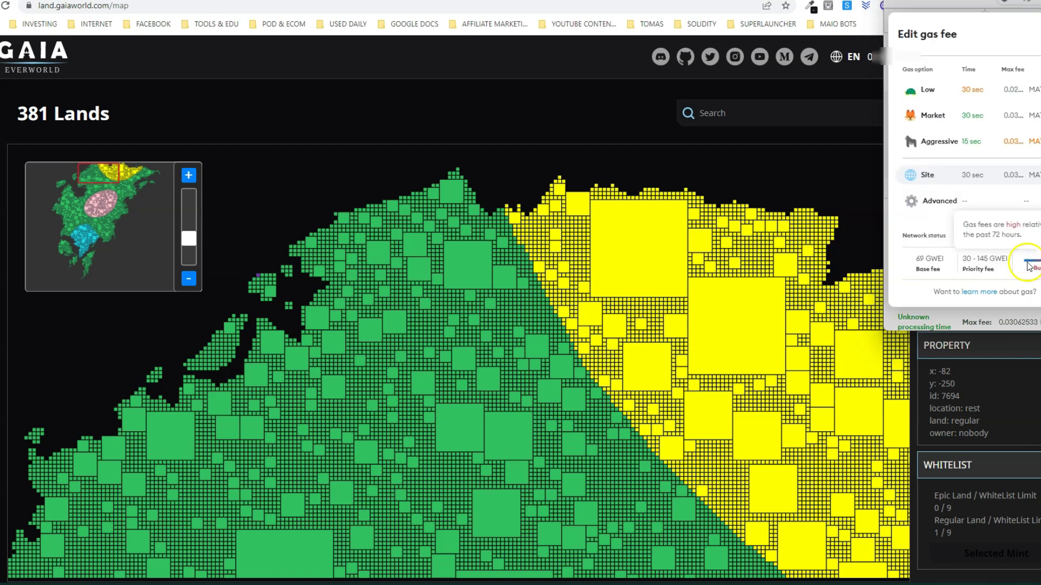
left_click(941, 204)
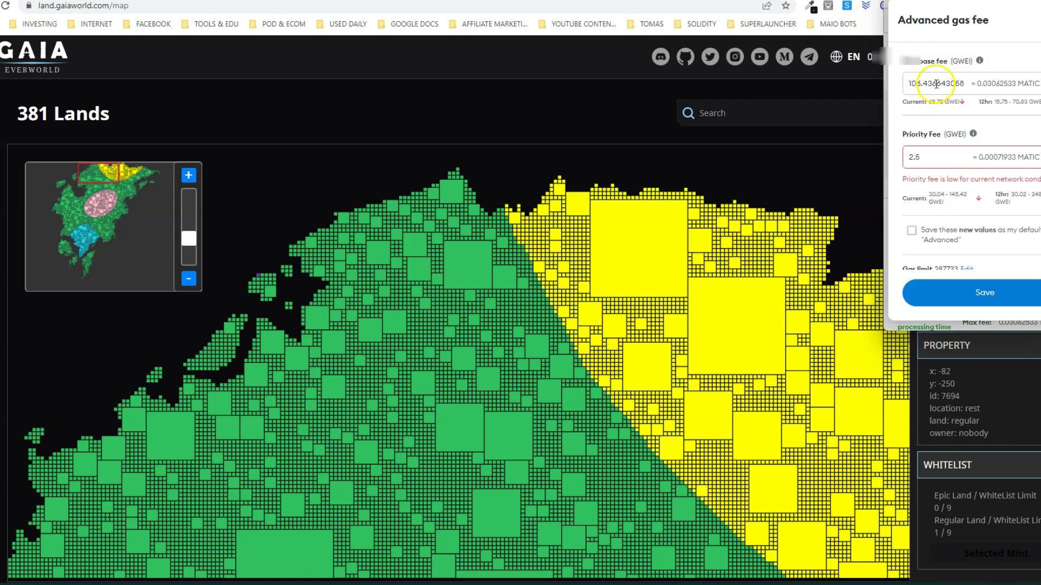
left_click_drag(930, 148, 902, 160)
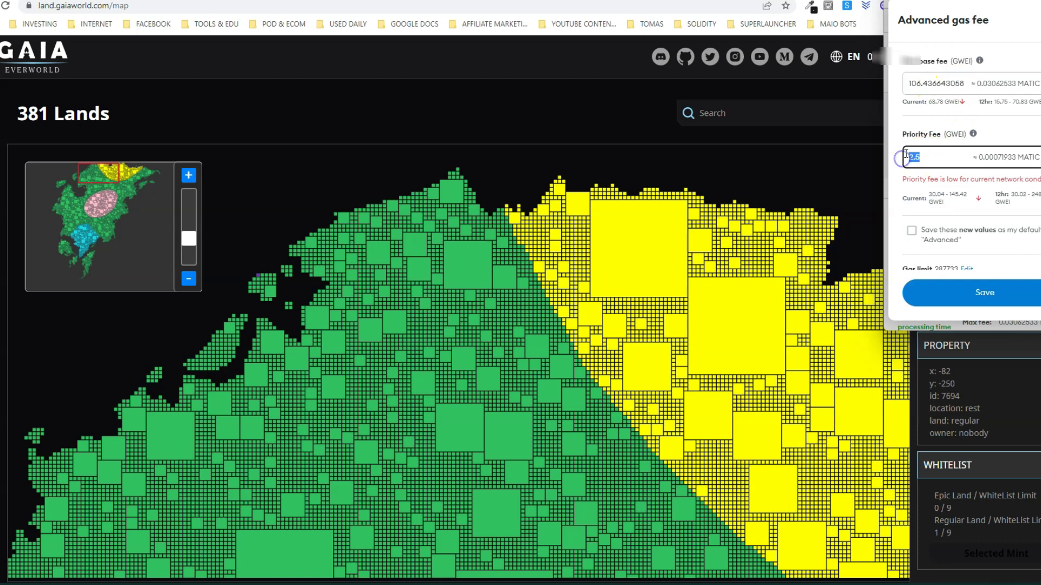
type("70")
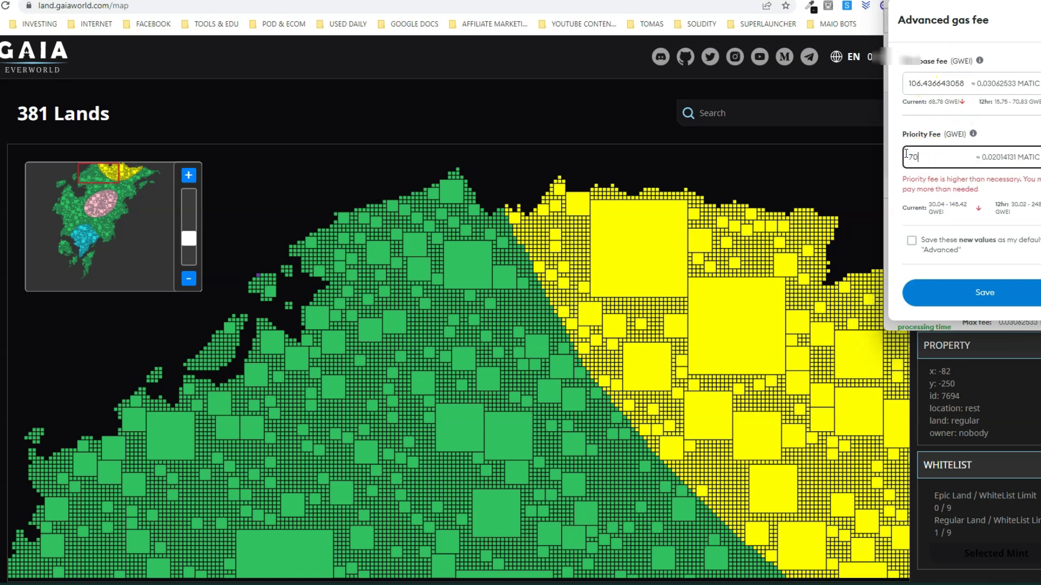
left_click(988, 295)
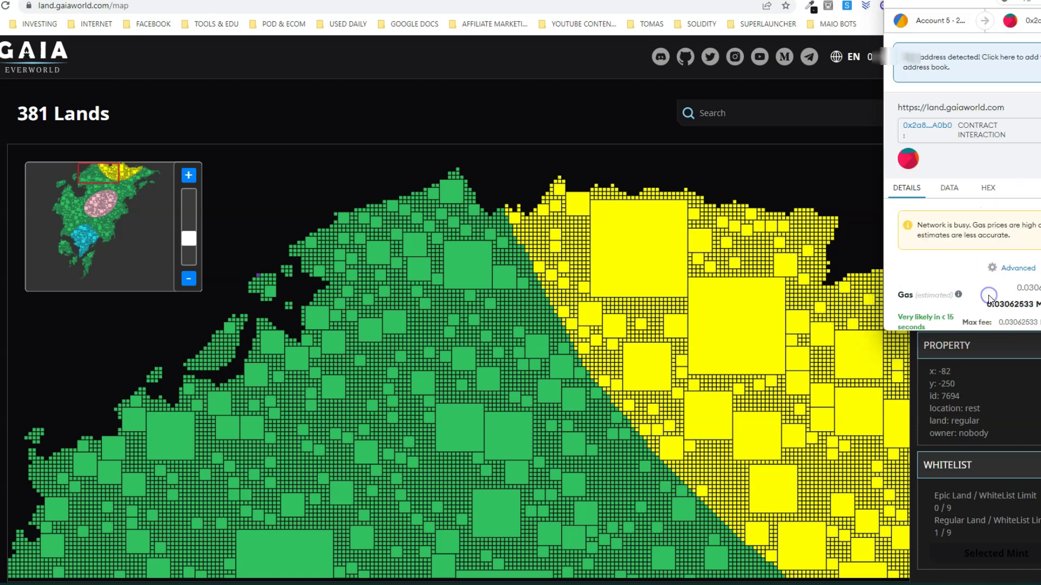
scroll(1009, 269, "down", 2)
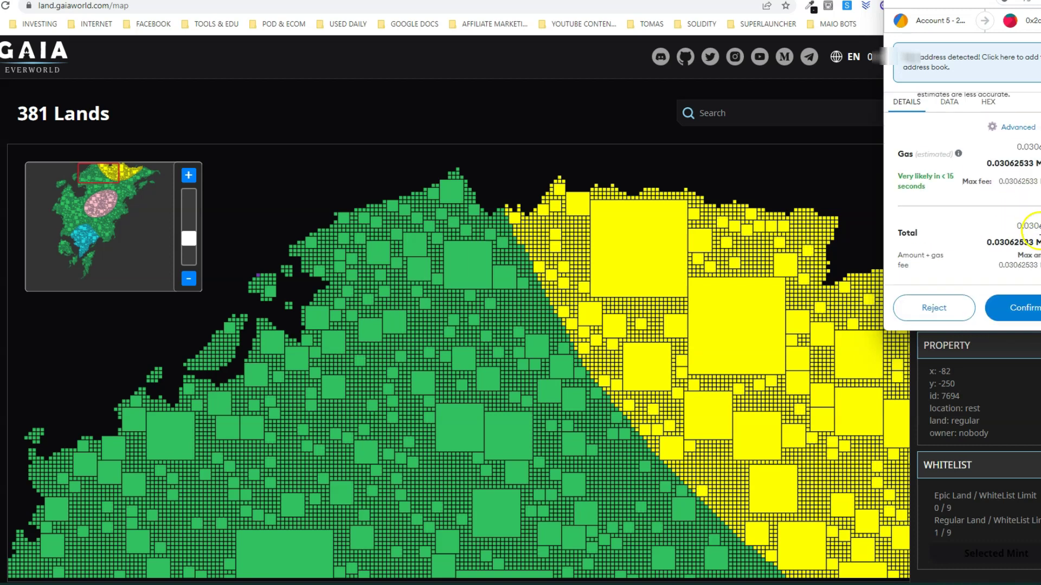
left_click(1021, 307)
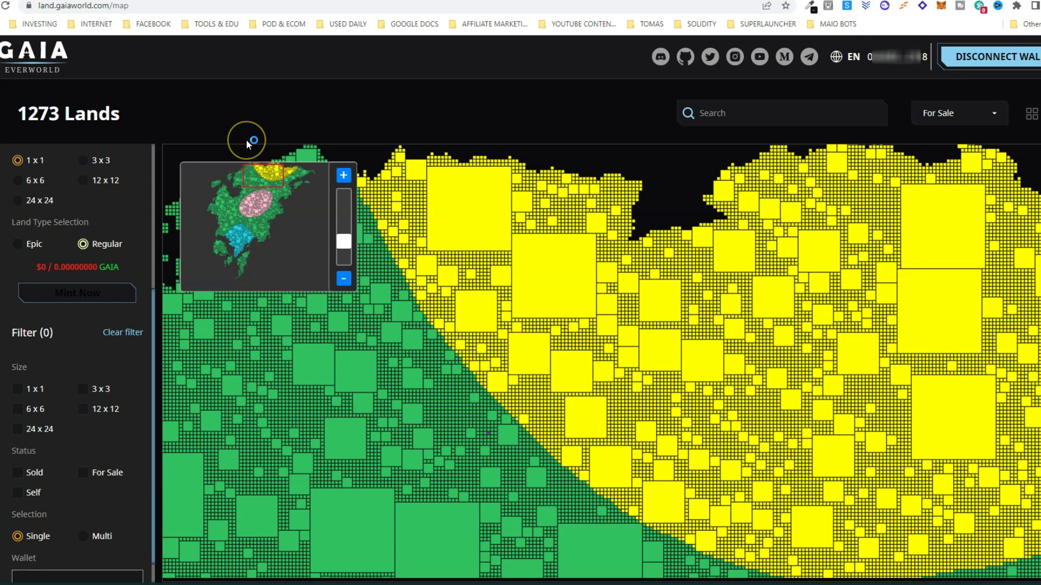